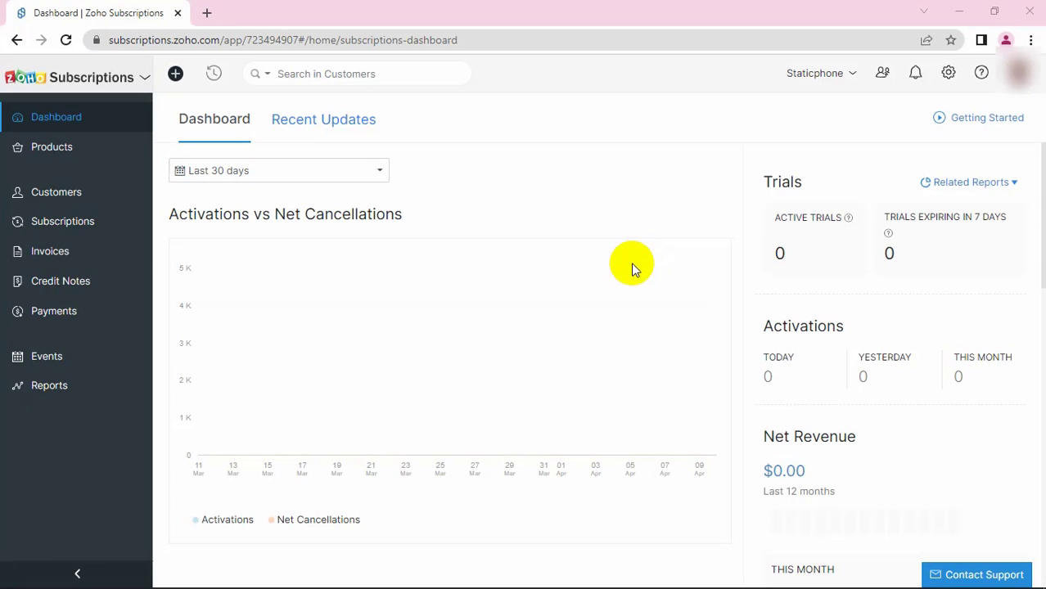
Step: Start a new customer from the Customers list with salutation Mr
{"action": "left_click", "coordinate": [80, 203]}
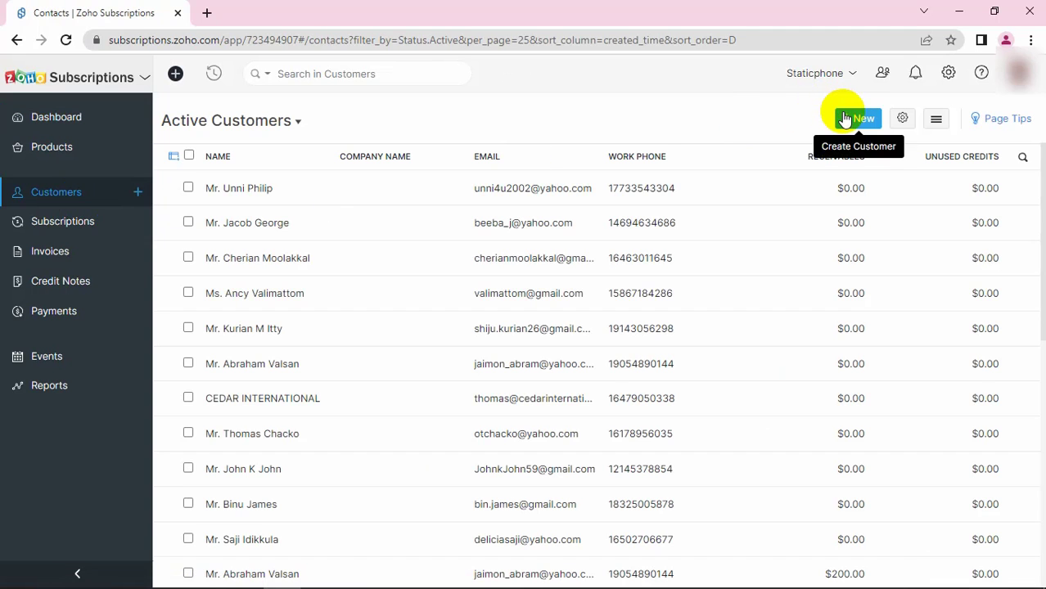
{"action": "left_click", "coordinate": [844, 119]}
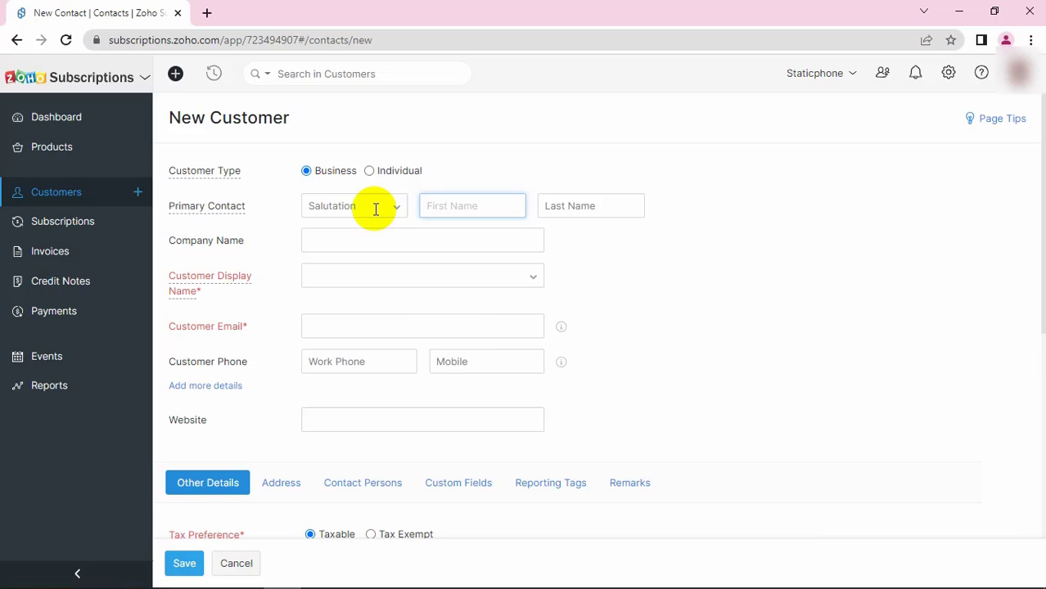
{"action": "left_click", "coordinate": [378, 208]}
{"action": "left_click", "coordinate": [364, 229]}
{"action": "type", "text": "test"}
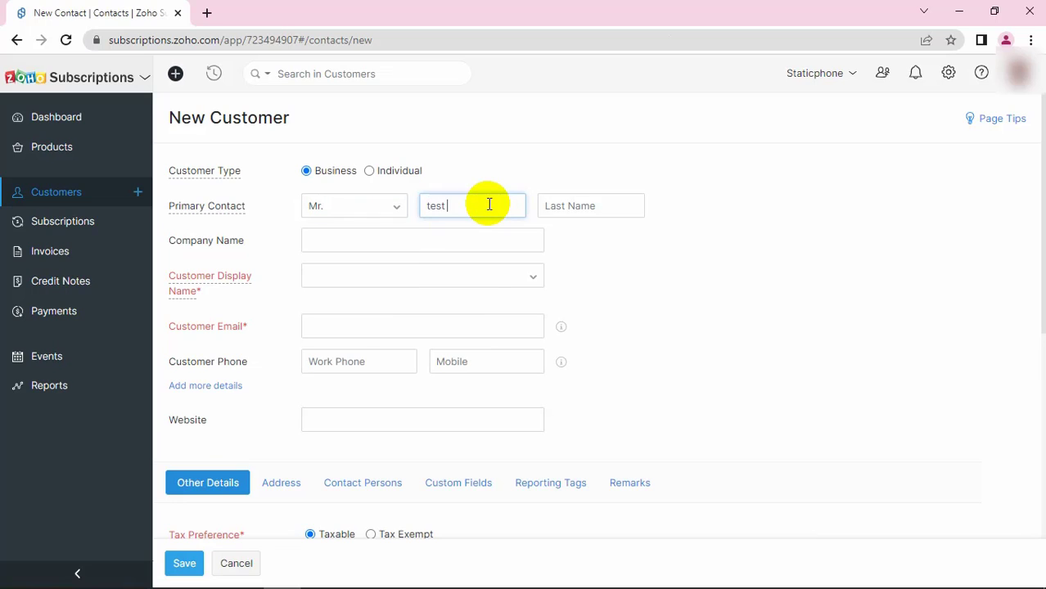
Step: Enter name test customer, choose display name Mr. test customer, and add the email
{"action": "left_click", "coordinate": [573, 212]}
{"action": "type", "text": "customer"}
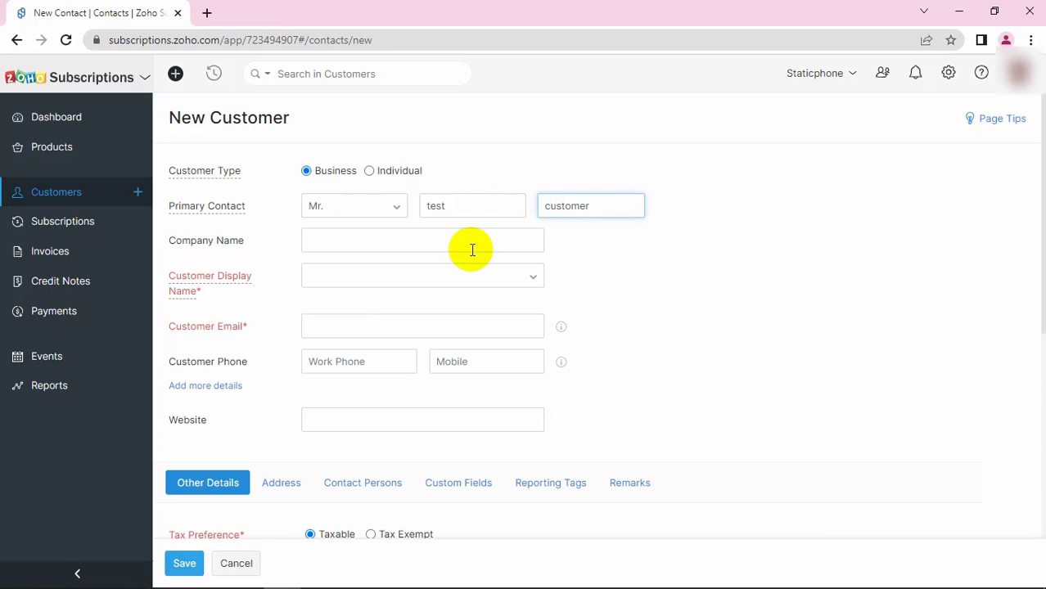
{"action": "left_click", "coordinate": [507, 275]}
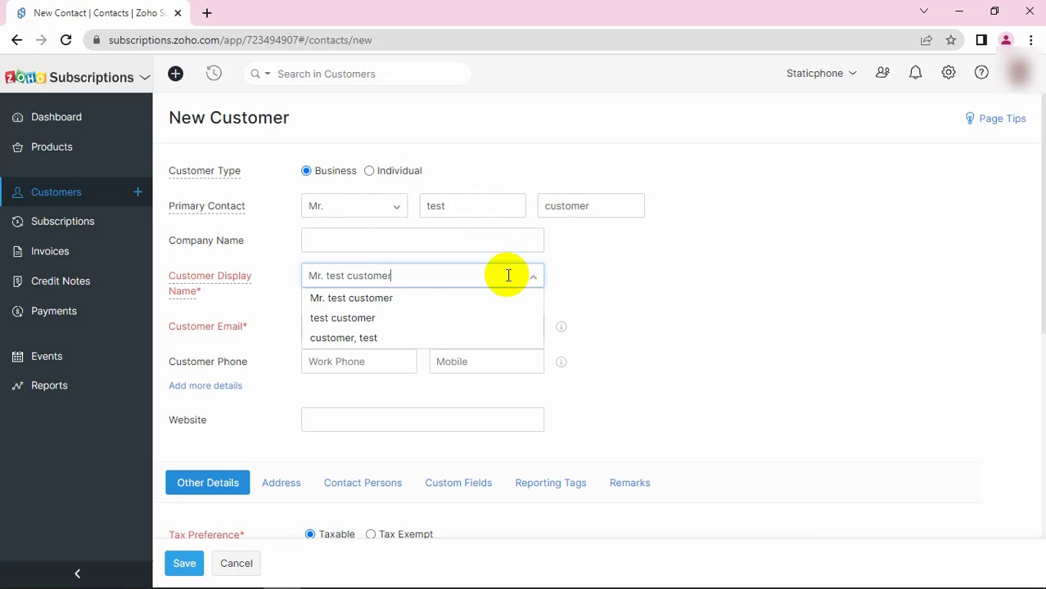
{"action": "left_click", "coordinate": [452, 299]}
{"action": "left_click", "coordinate": [480, 332]}
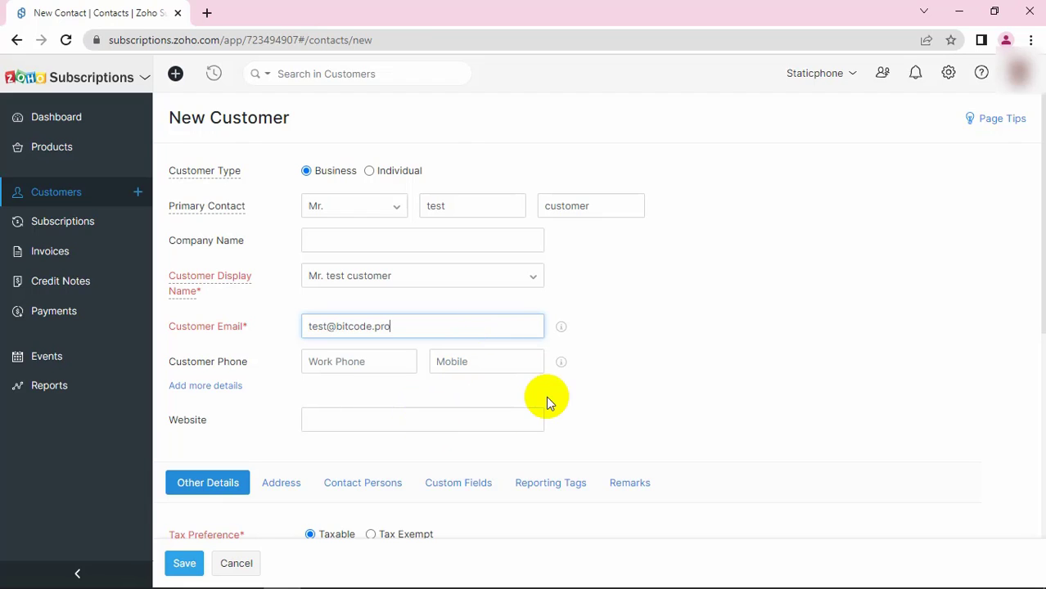
Step: Set the customer's tax rate to Federal USF [17%]
{"action": "scroll", "coordinate": [537, 405], "scroll_direction": "down", "scroll_amount": 1}
{"action": "scroll", "coordinate": [412, 403], "scroll_direction": "down", "scroll_amount": 2}
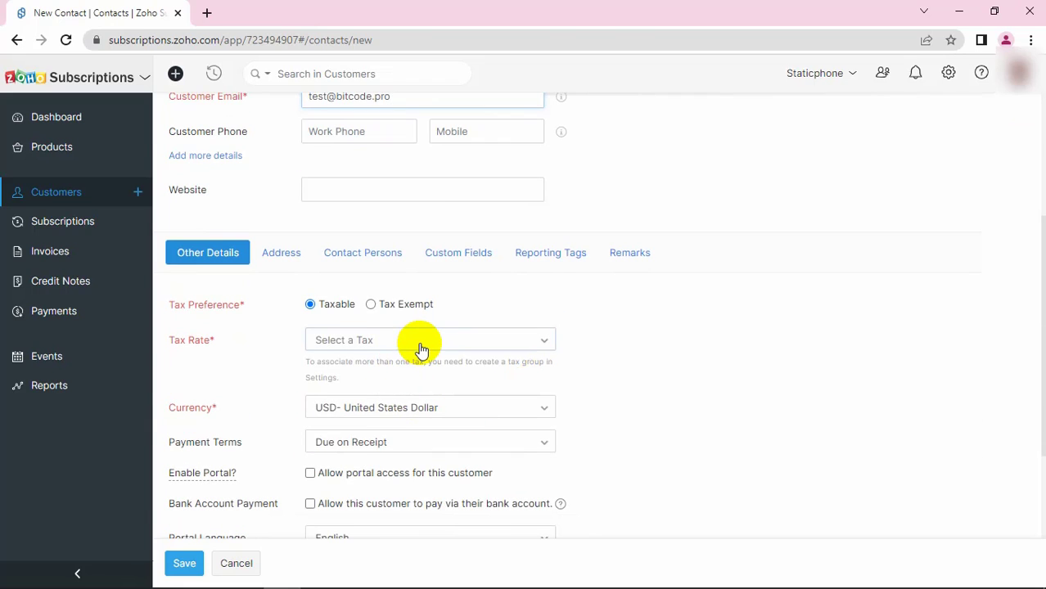
{"action": "left_click", "coordinate": [420, 351]}
{"action": "left_click", "coordinate": [418, 431]}
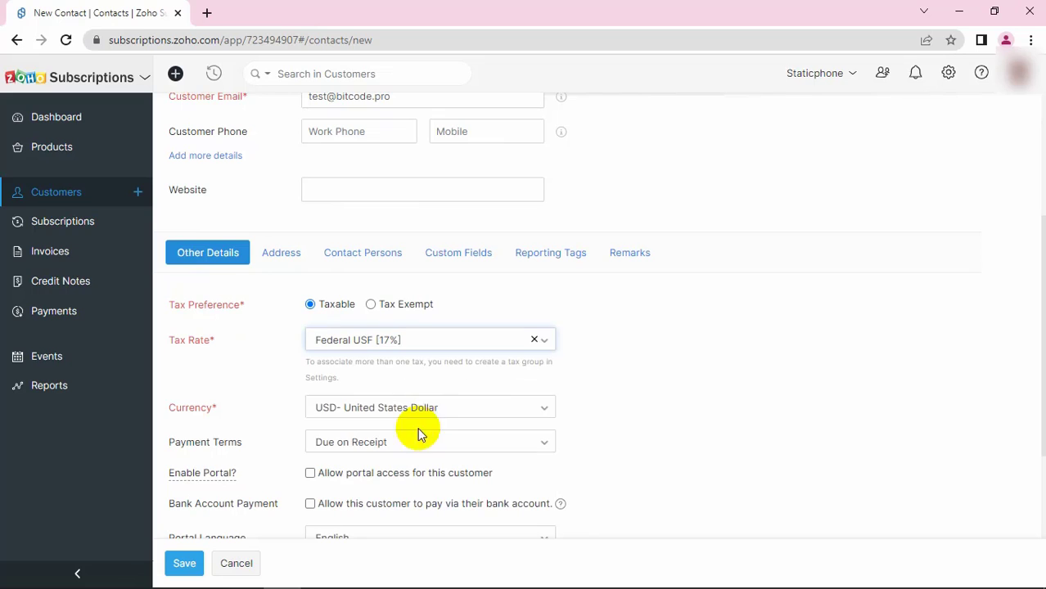
Step: Allow portal access with English portal language and save the customer
{"action": "scroll", "coordinate": [482, 381], "scroll_direction": "down", "scroll_amount": 1}
{"action": "scroll", "coordinate": [446, 365], "scroll_direction": "down", "scroll_amount": 1}
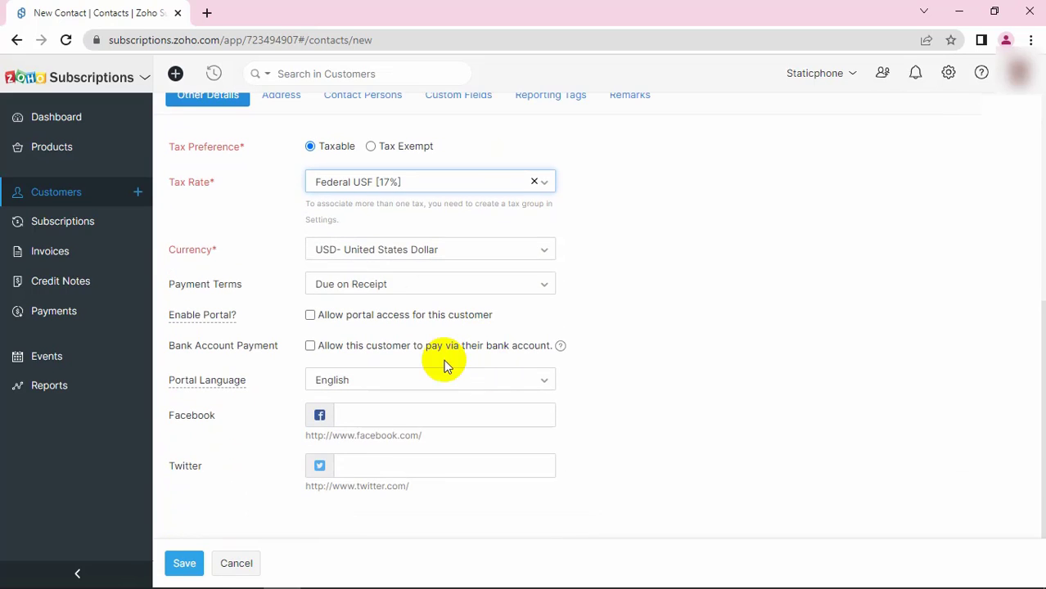
{"action": "left_click", "coordinate": [307, 321]}
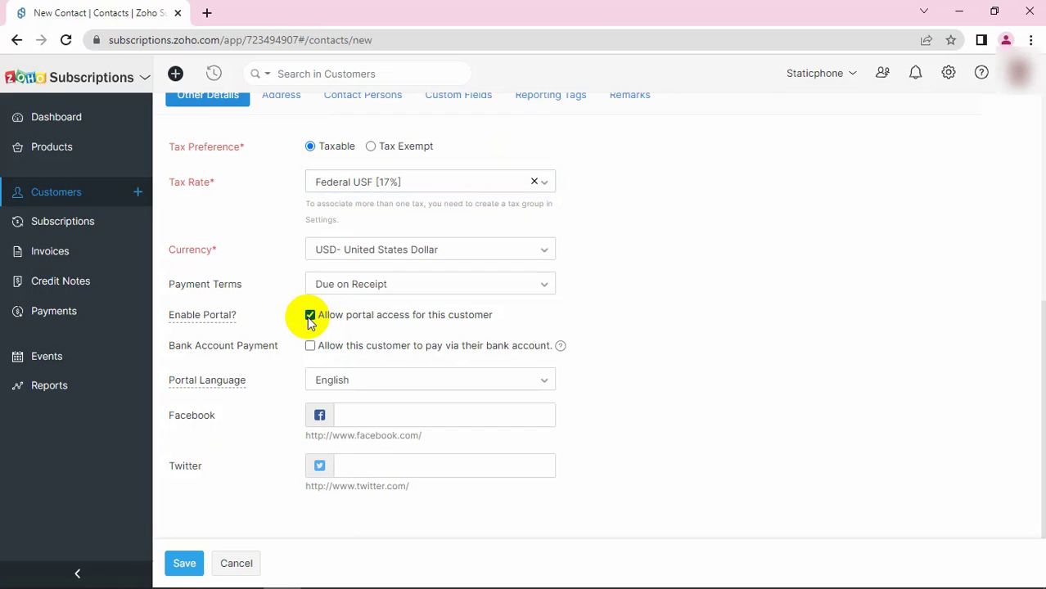
{"action": "left_click", "coordinate": [468, 382]}
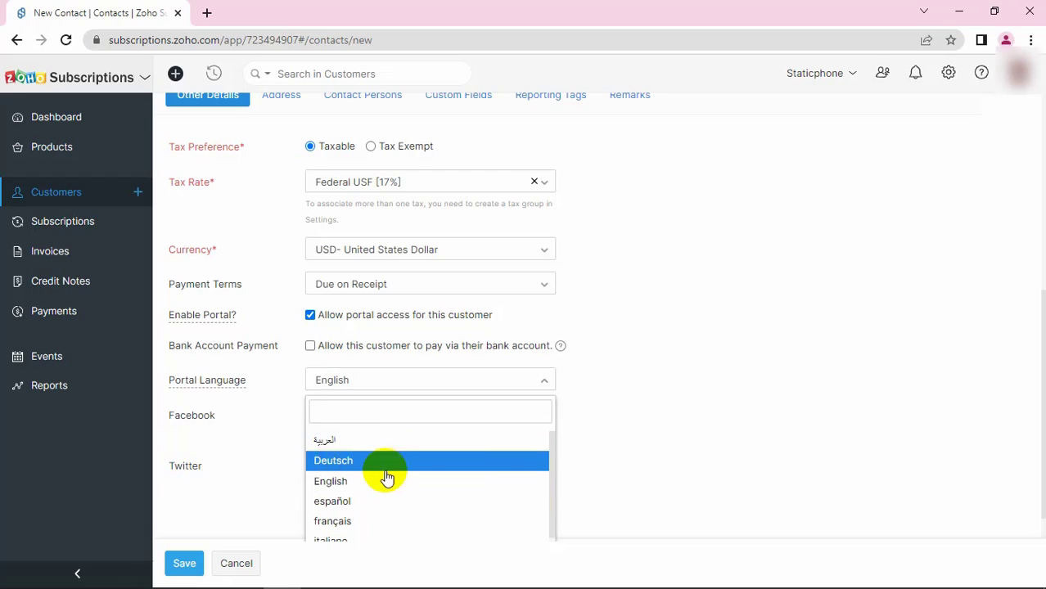
{"action": "left_click", "coordinate": [604, 386]}
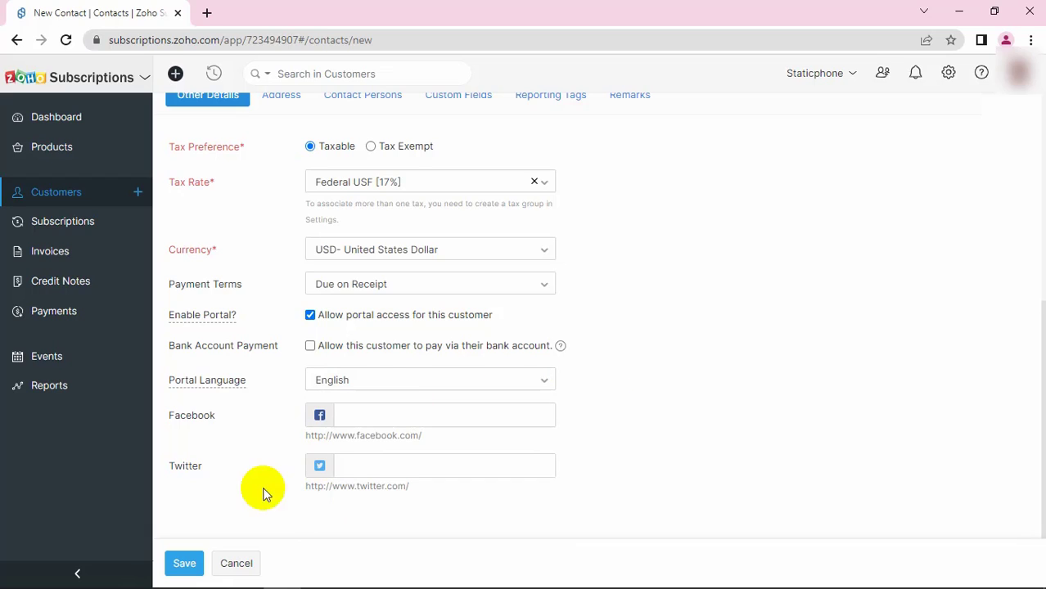
{"action": "left_click", "coordinate": [186, 563]}
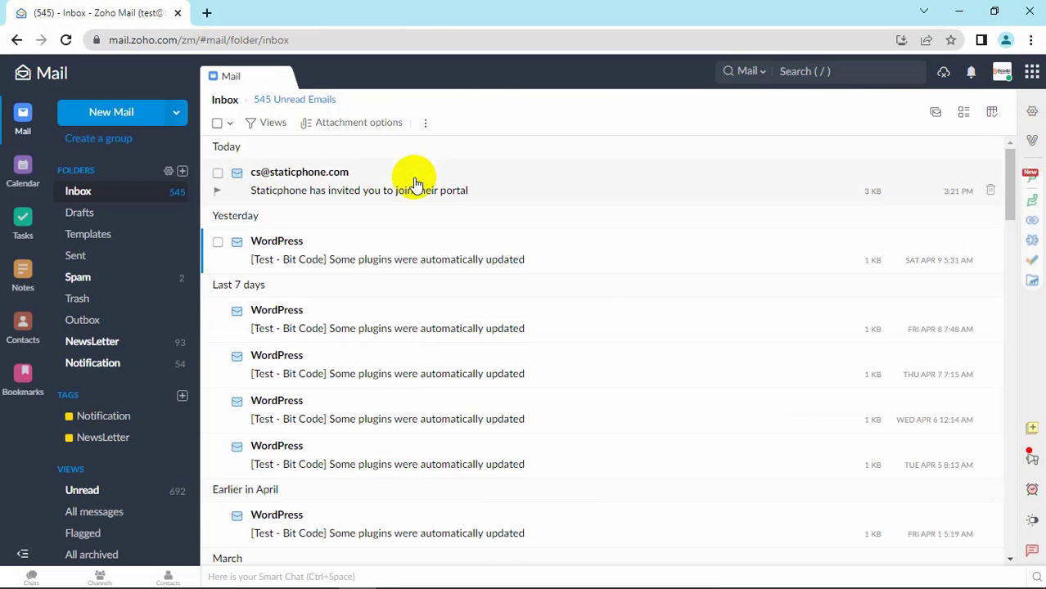
Step: Open the Staticphone portal invitation email and scroll to Accept Invitation
{"action": "left_click", "coordinate": [415, 182]}
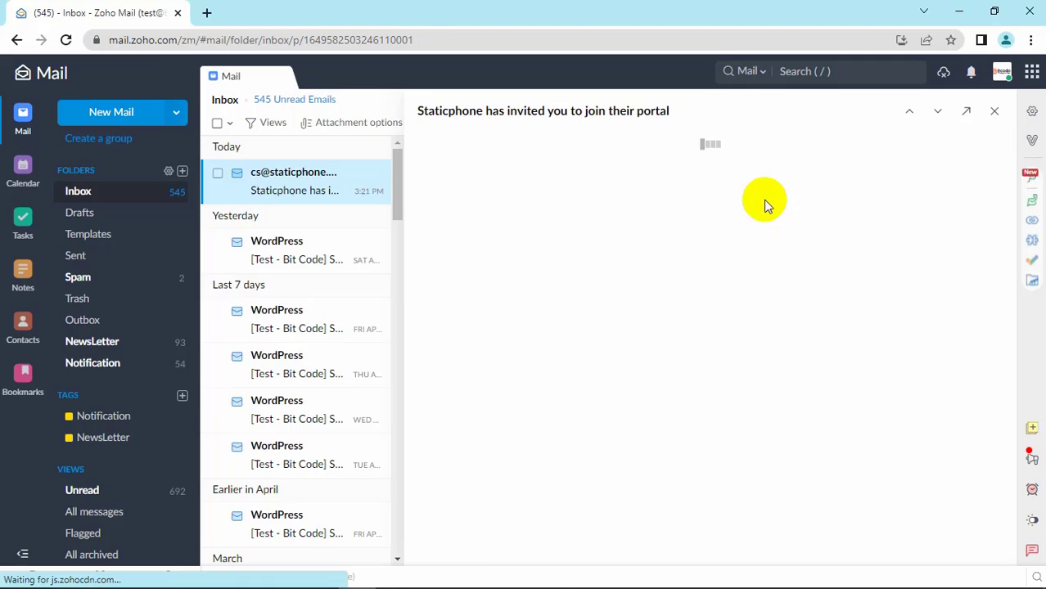
{"action": "scroll", "coordinate": [583, 350], "scroll_direction": "down", "scroll_amount": 5}
{"action": "scroll", "coordinate": [544, 368], "scroll_direction": "down", "scroll_amount": 2}
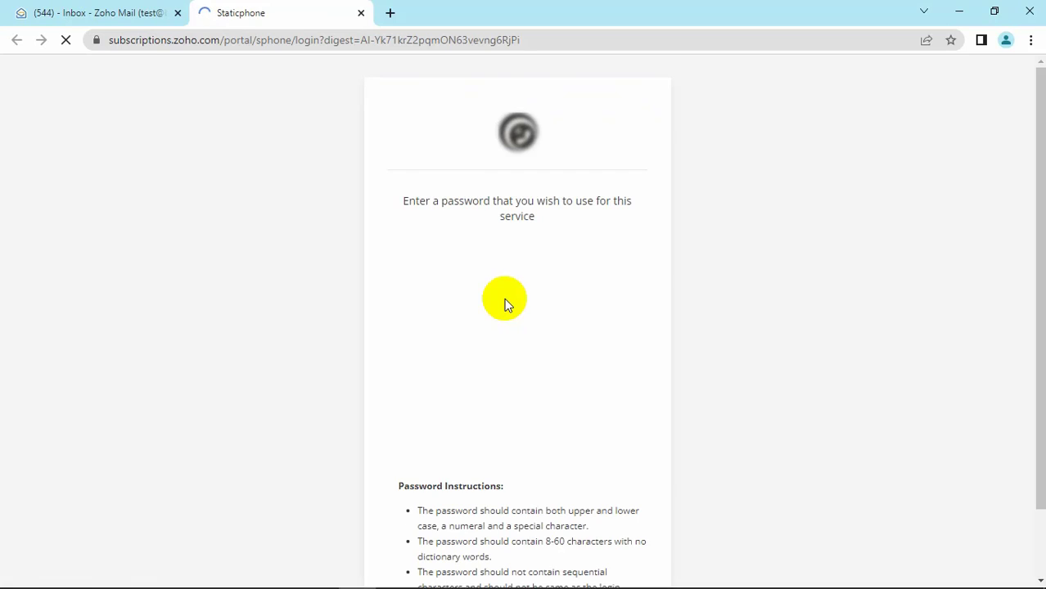
Step: Set and confirm a new portal password and submit it
{"action": "left_click", "coordinate": [608, 272]}
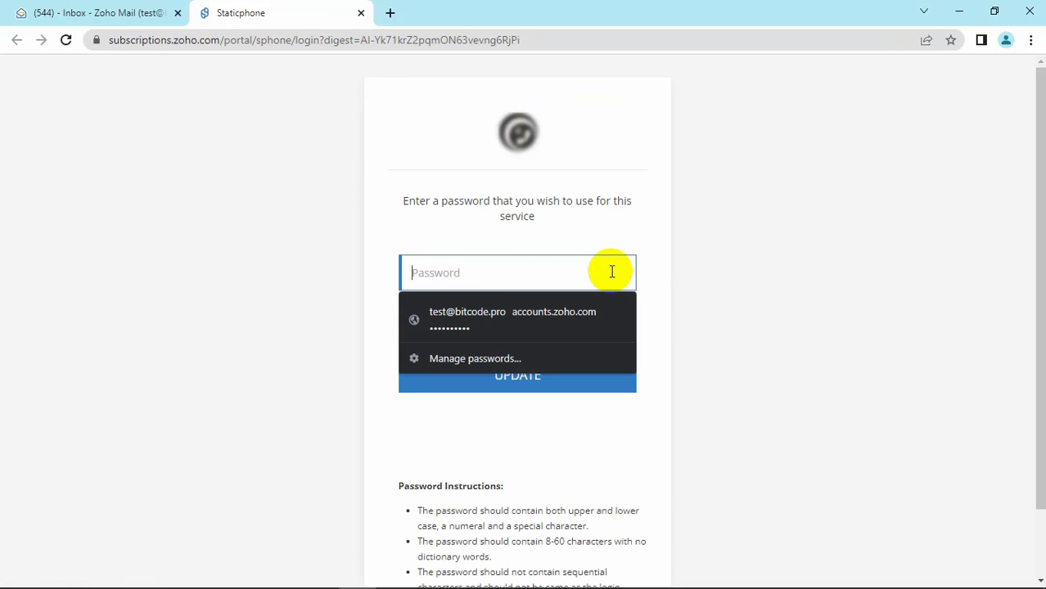
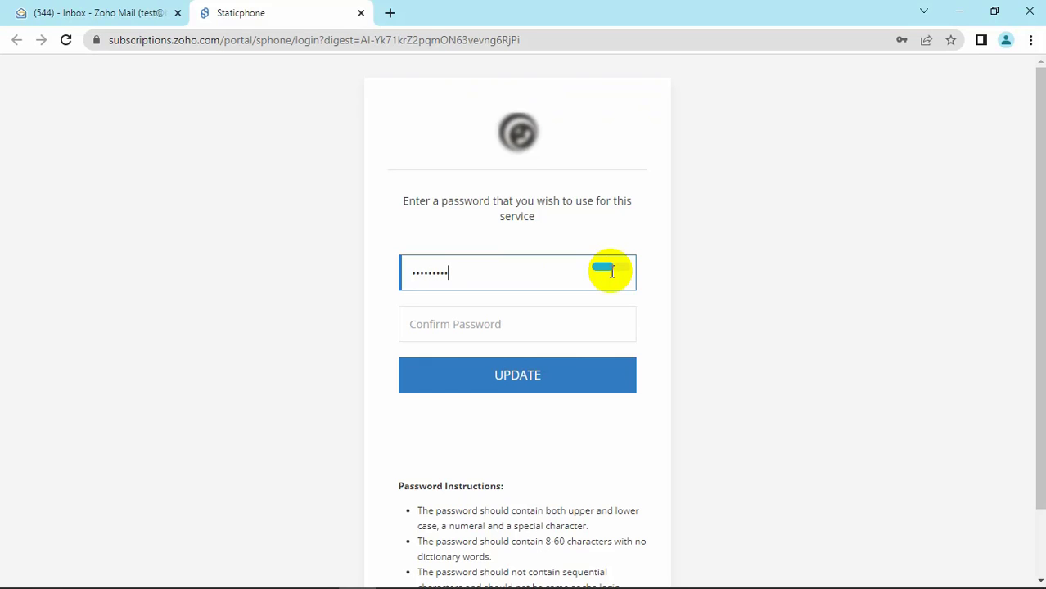
{"action": "left_click", "coordinate": [610, 327]}
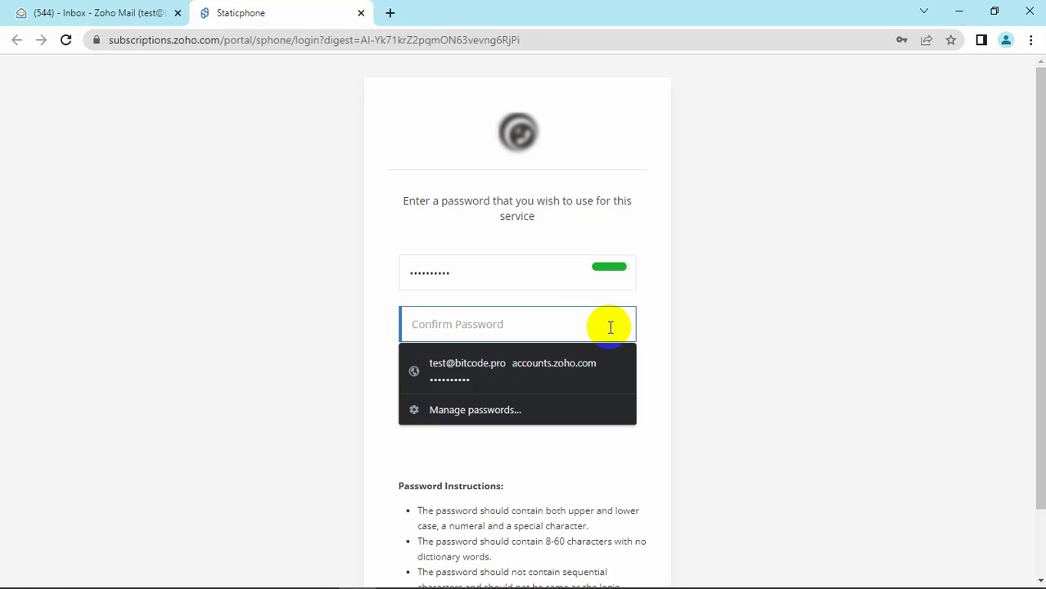
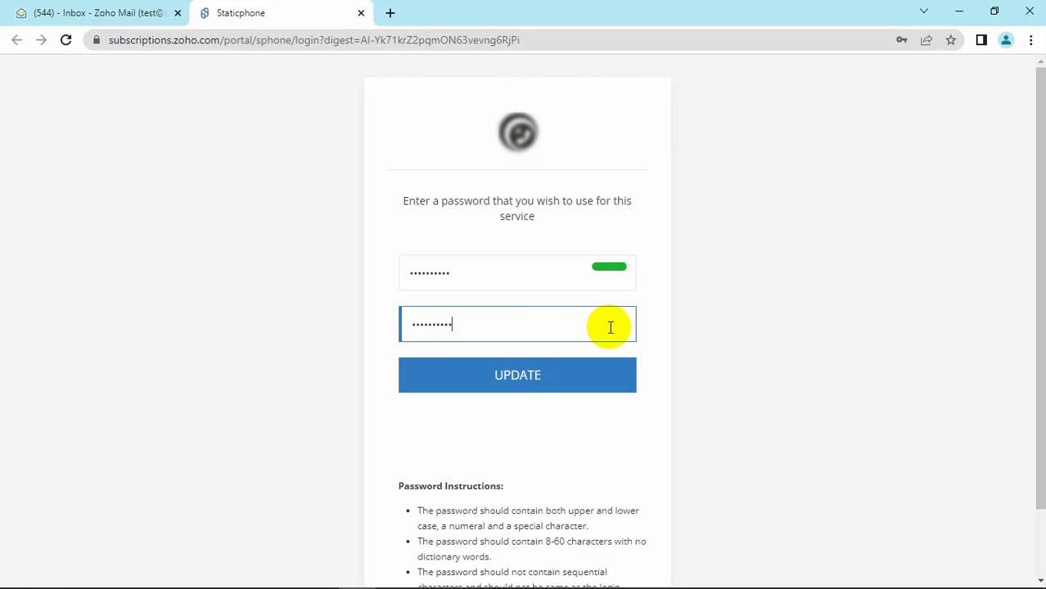
{"action": "left_click", "coordinate": [548, 385]}
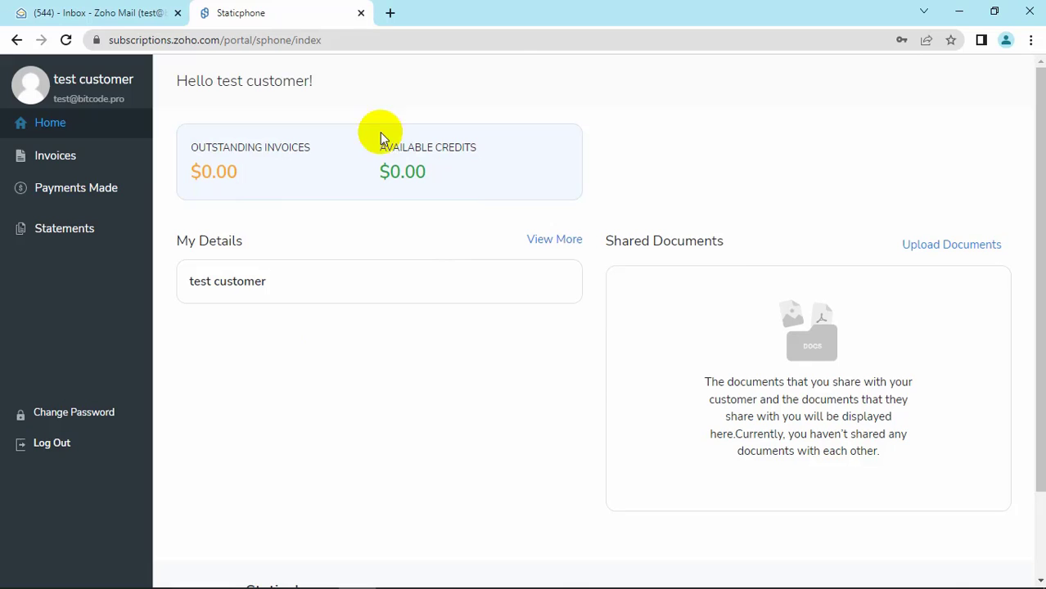
Step: Browse the portal's Invoices, Payments Made and Statement of Accounts pages
{"action": "left_click", "coordinate": [79, 147]}
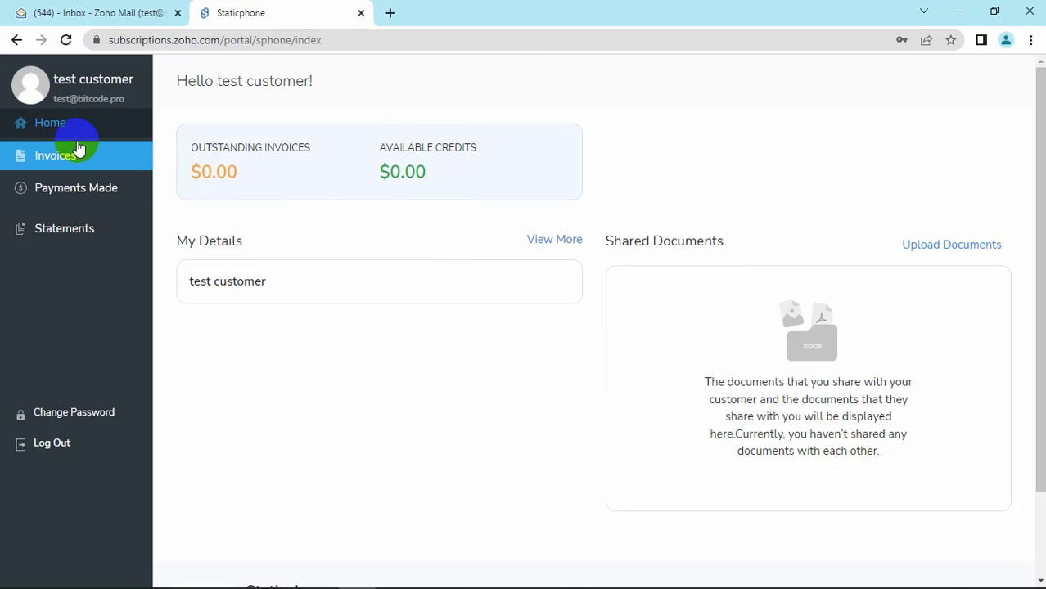
{"action": "left_click", "coordinate": [103, 190]}
{"action": "left_click", "coordinate": [121, 232]}
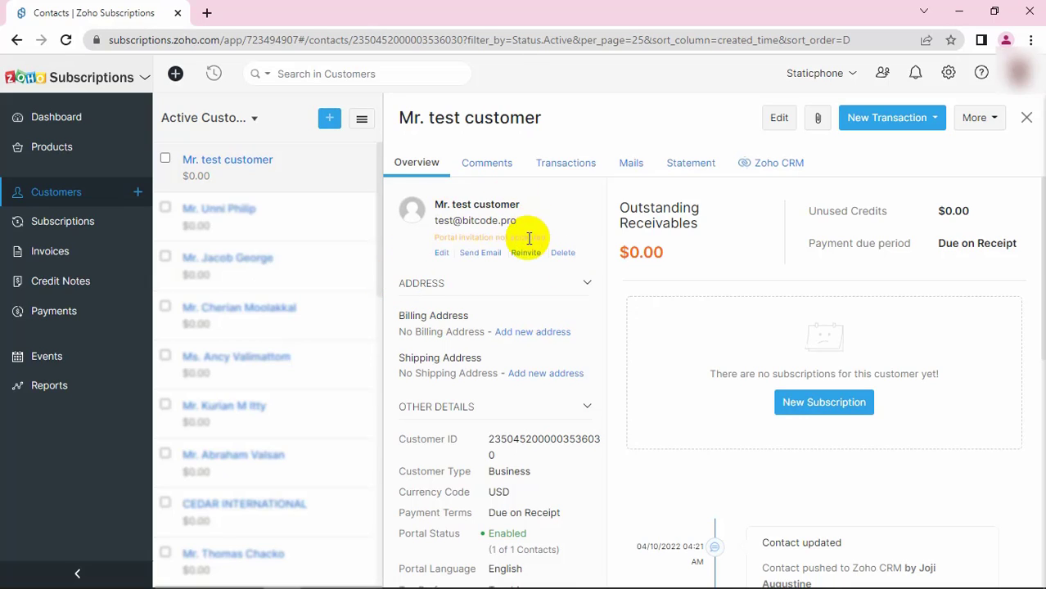
Step: Save client portal access for Mr. test customer via More > Configure Client Portal
{"action": "left_click", "coordinate": [332, 277]}
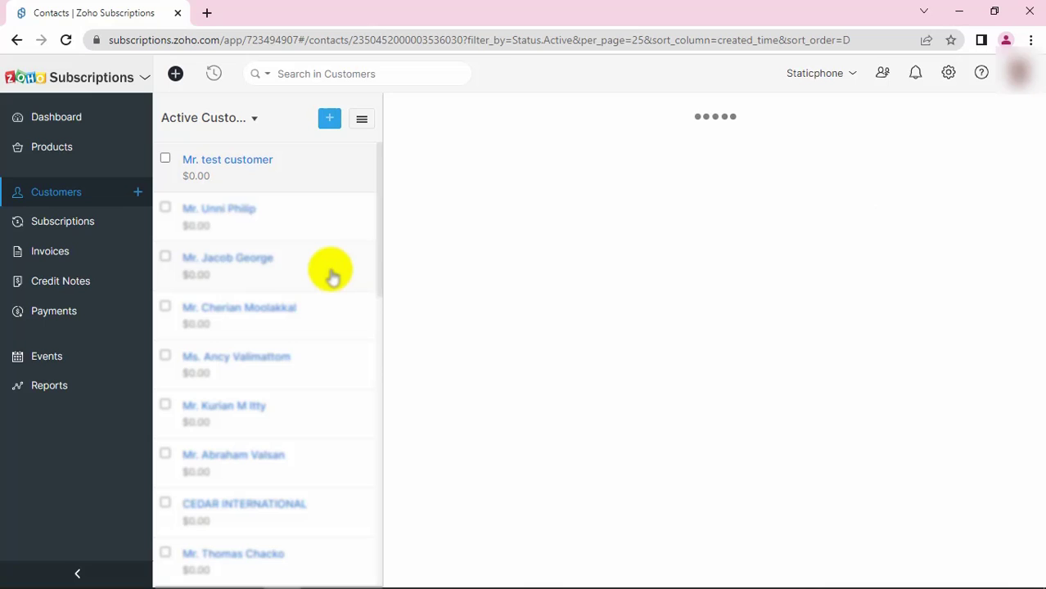
{"action": "left_click", "coordinate": [323, 180]}
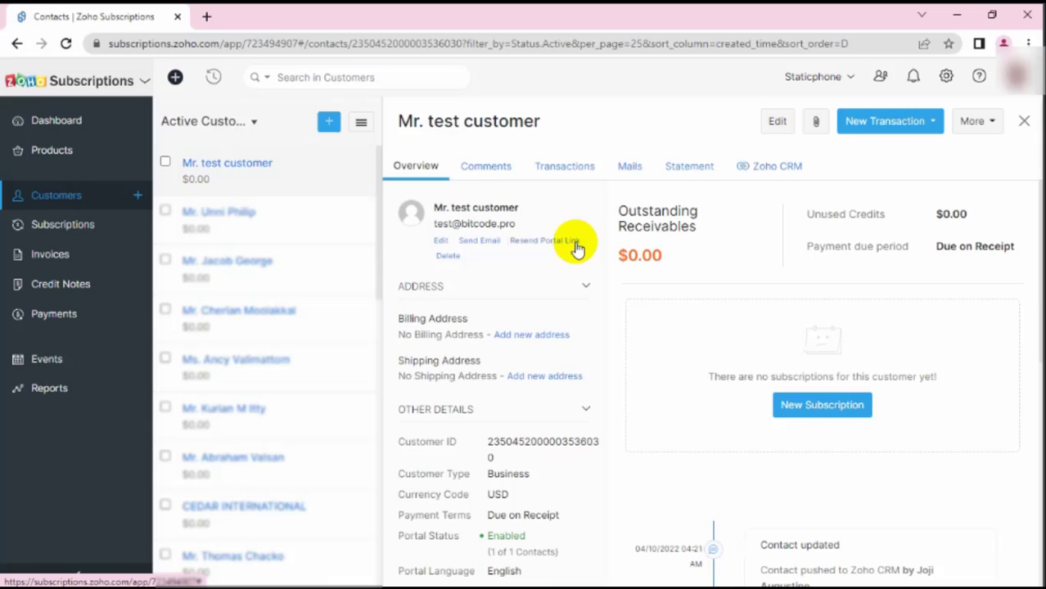
{"action": "left_click", "coordinate": [981, 123]}
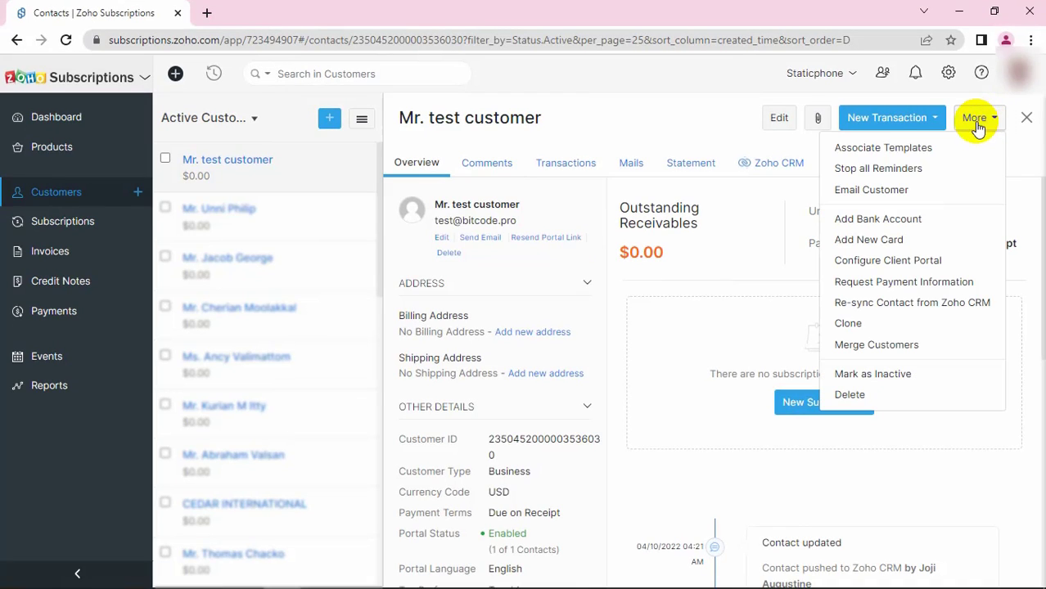
{"action": "left_click", "coordinate": [929, 261]}
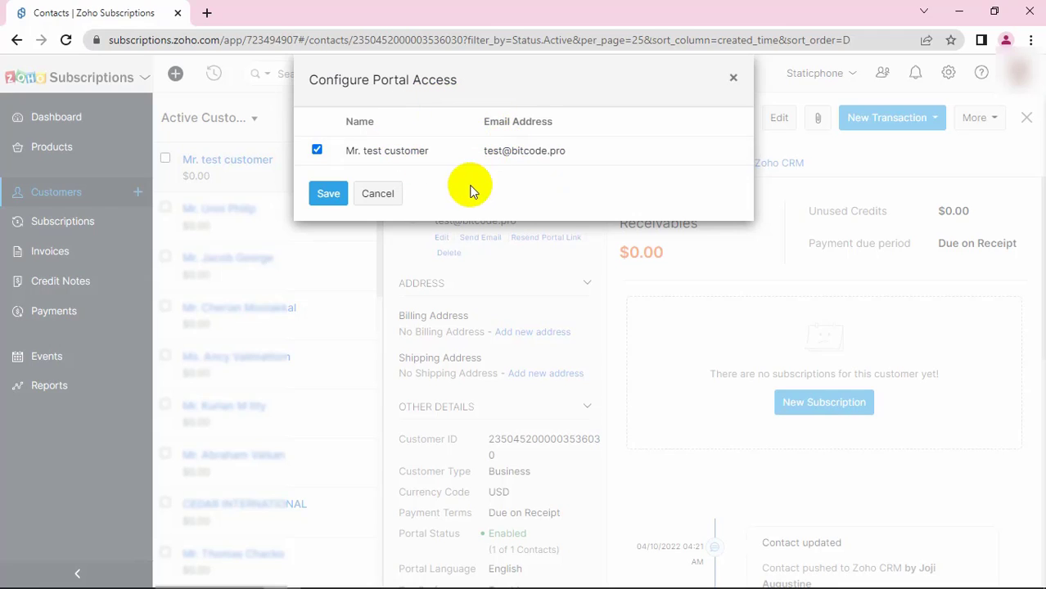
{"action": "left_click", "coordinate": [328, 197]}
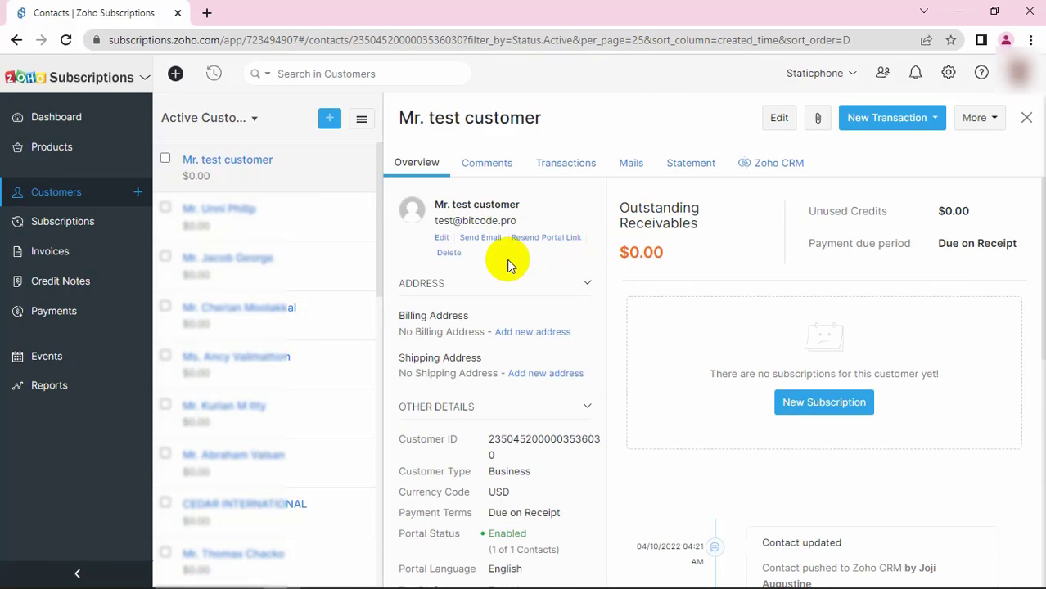
Step: Change the Portal Language under Other Details from English to العربية, then reload the portal
{"action": "scroll", "coordinate": [585, 278], "scroll_direction": "down", "scroll_amount": 2}
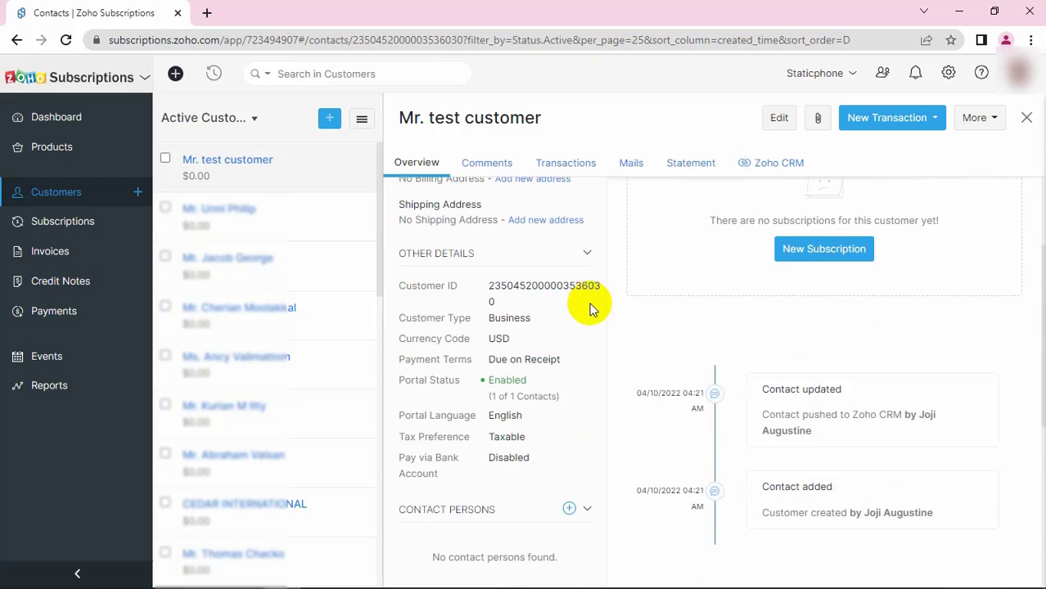
{"action": "scroll", "coordinate": [583, 319], "scroll_direction": "down", "scroll_amount": 1}
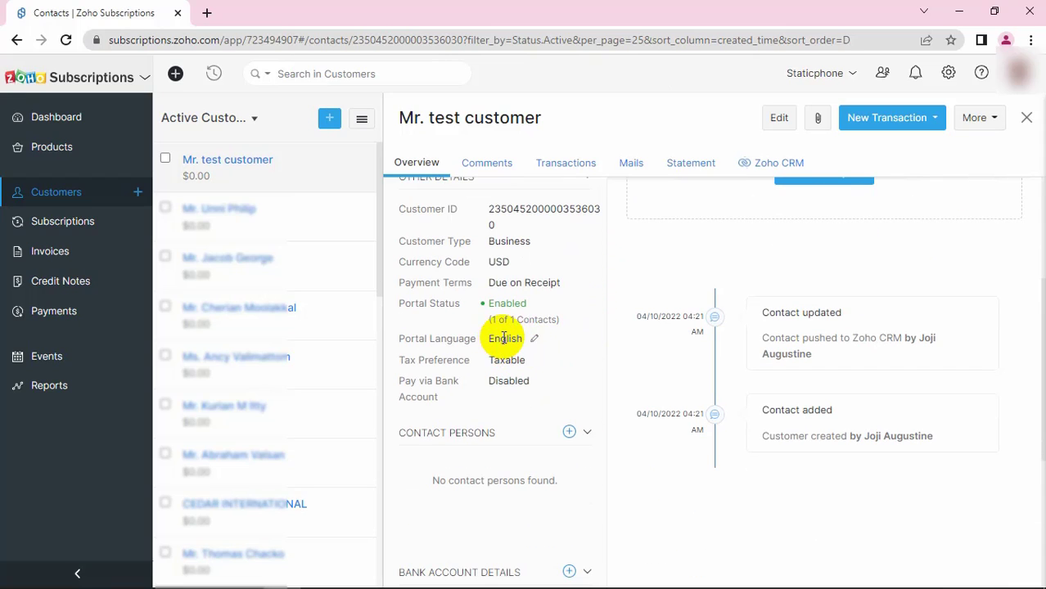
{"action": "left_click", "coordinate": [535, 342]}
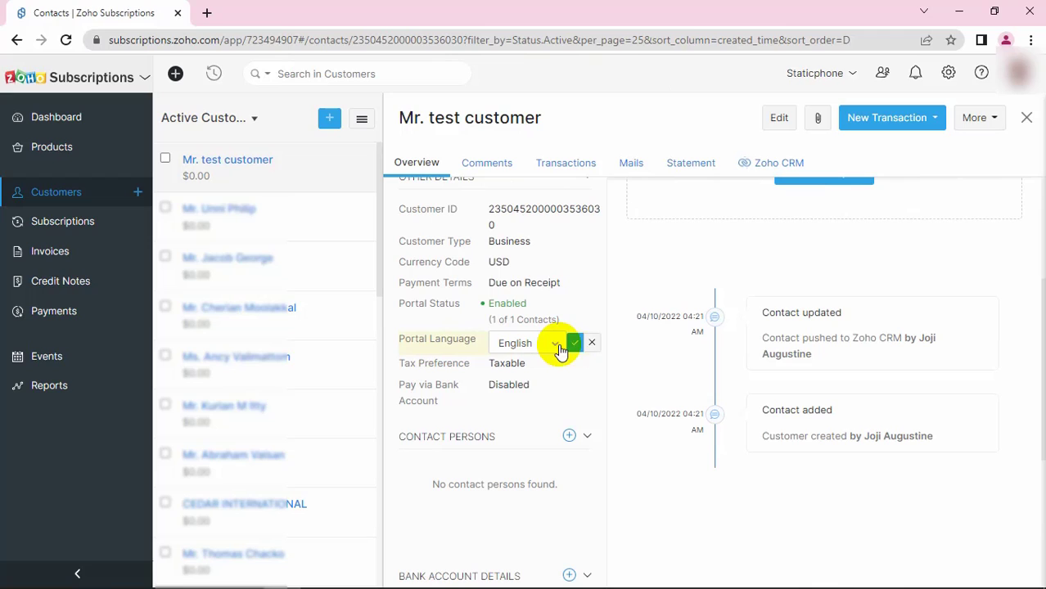
{"action": "left_click", "coordinate": [557, 344]}
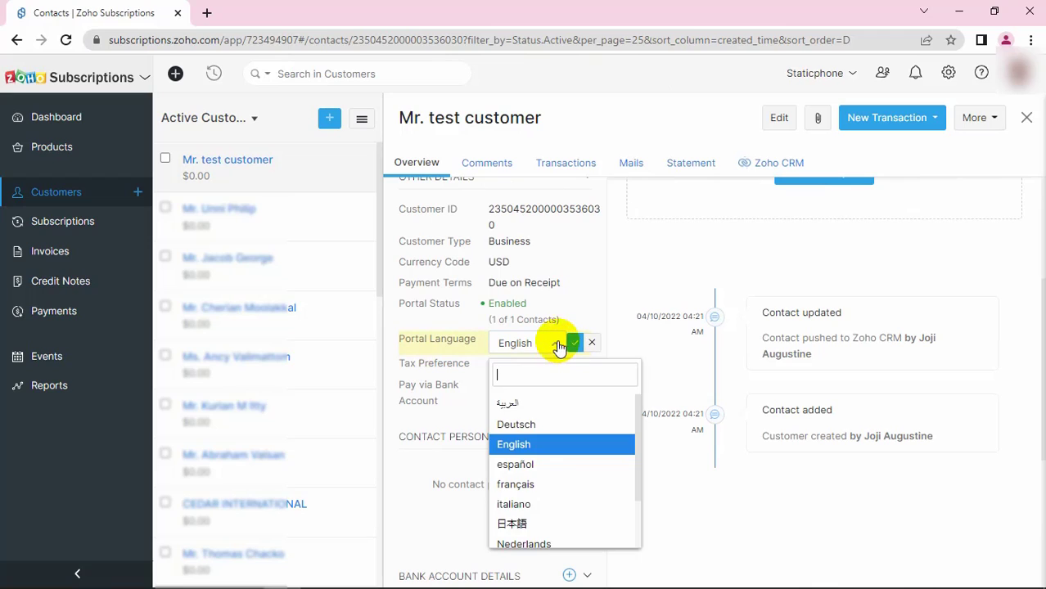
{"action": "left_click", "coordinate": [528, 403]}
{"action": "left_click", "coordinate": [575, 344]}
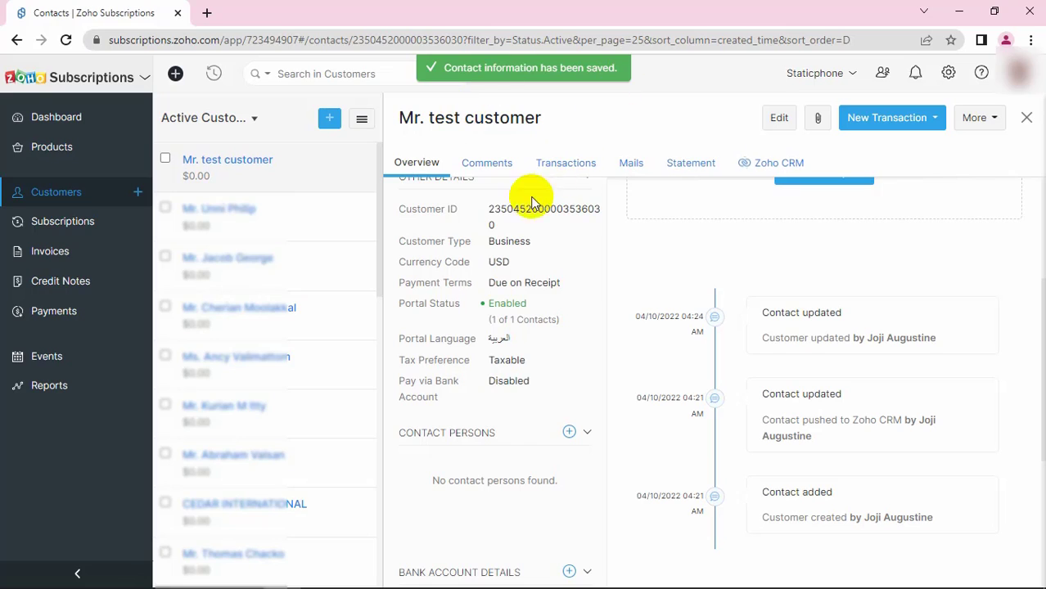
{"action": "left_click", "coordinate": [68, 41]}
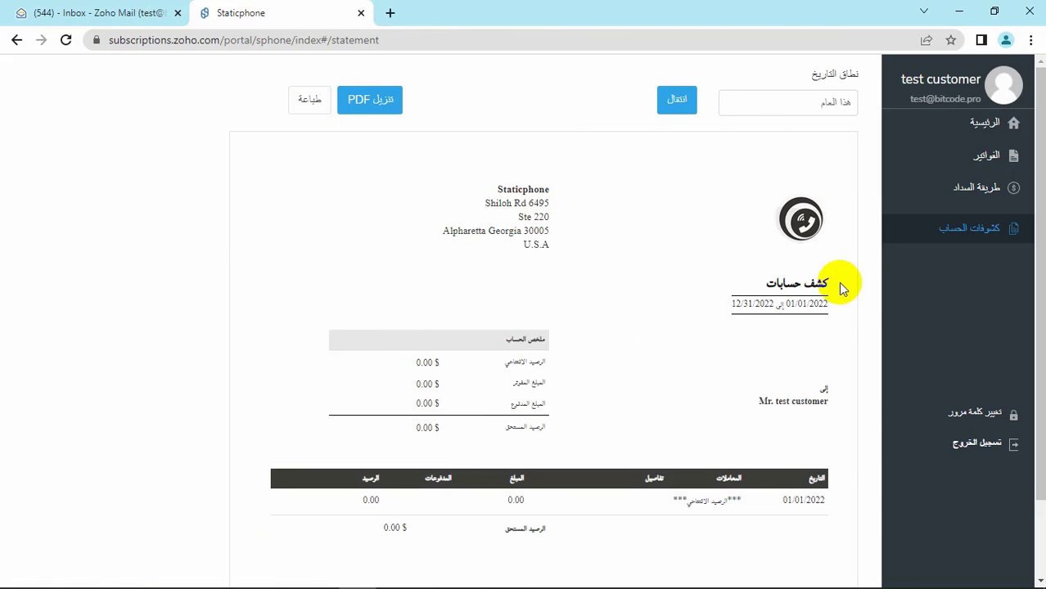
Step: Review the Arabic account statement and open the طريقة السداد payments page
{"action": "scroll", "coordinate": [479, 427], "scroll_direction": "down", "scroll_amount": 2}
{"action": "left_click", "coordinate": [963, 230]}
{"action": "left_click", "coordinate": [979, 191]}
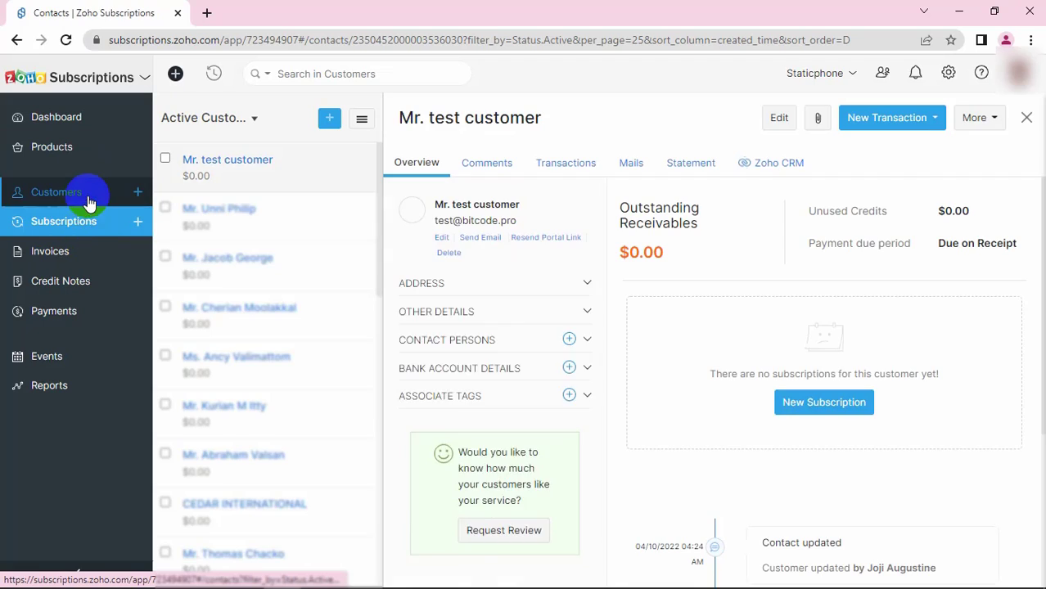
{"action": "left_click", "coordinate": [90, 200]}
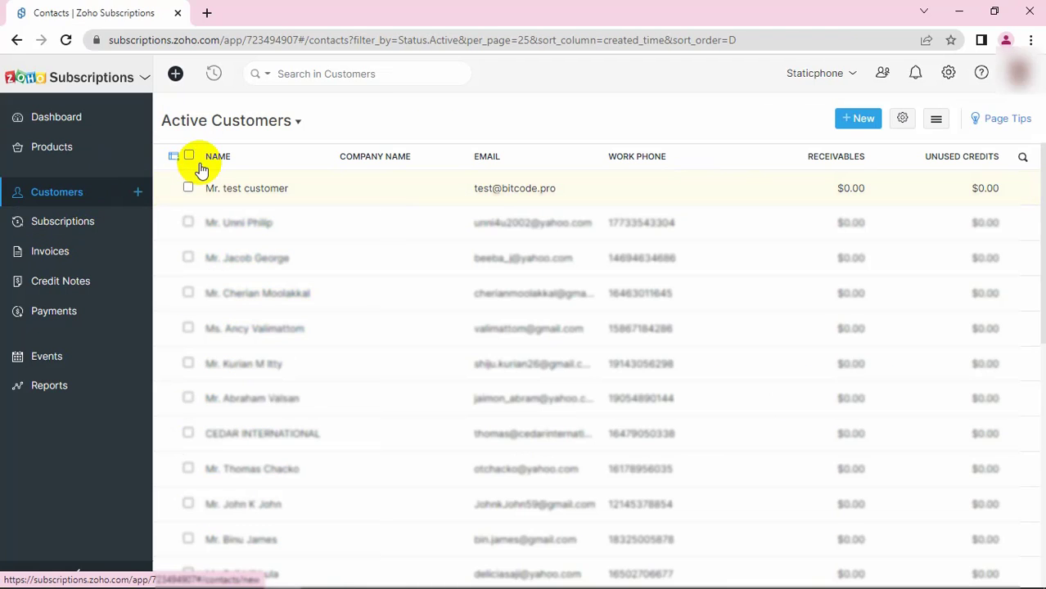
{"action": "left_click", "coordinate": [190, 157]}
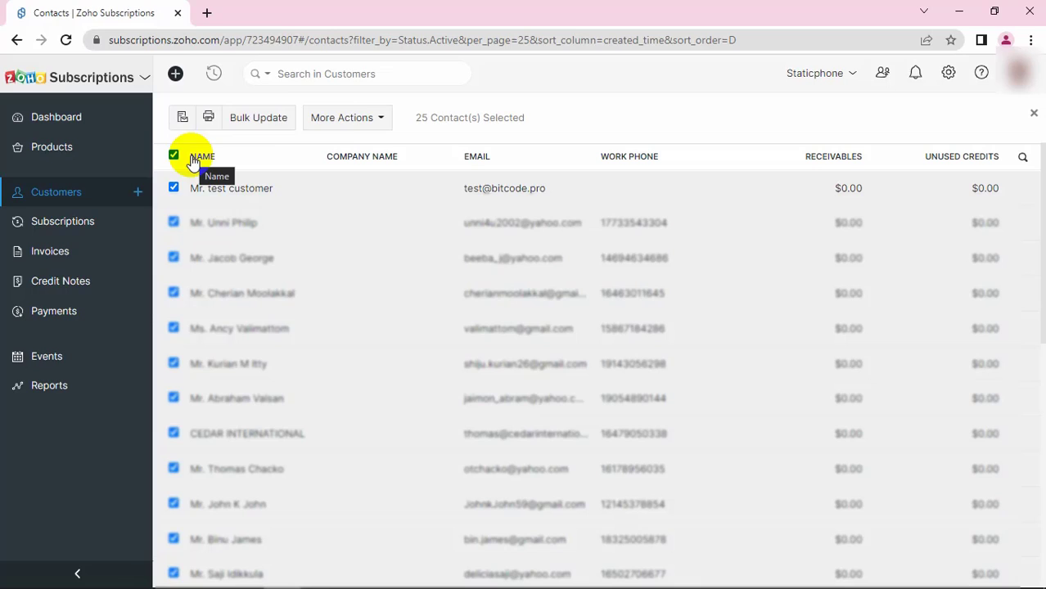
{"action": "left_click", "coordinate": [343, 128]}
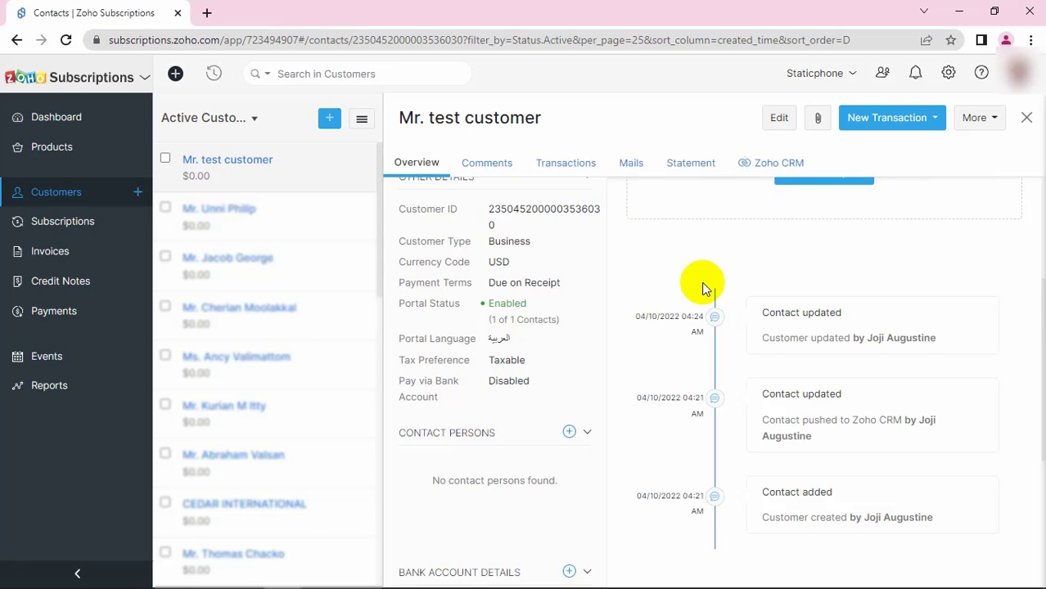
Step: Open Settings > Preferences and select the Portal preferences for the sphone portal
{"action": "left_click", "coordinate": [948, 73]}
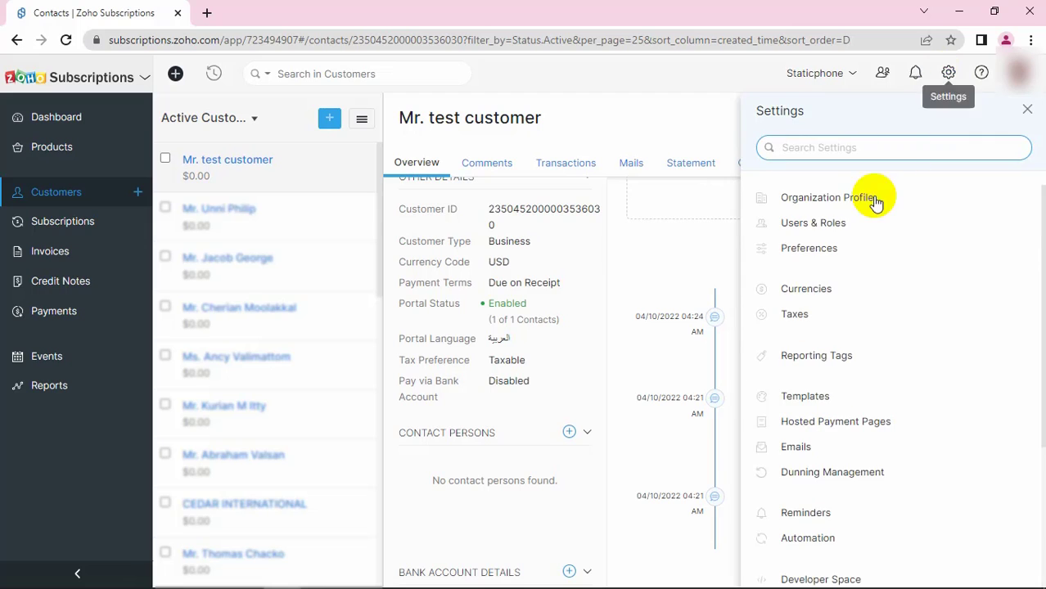
{"action": "left_click", "coordinate": [860, 248]}
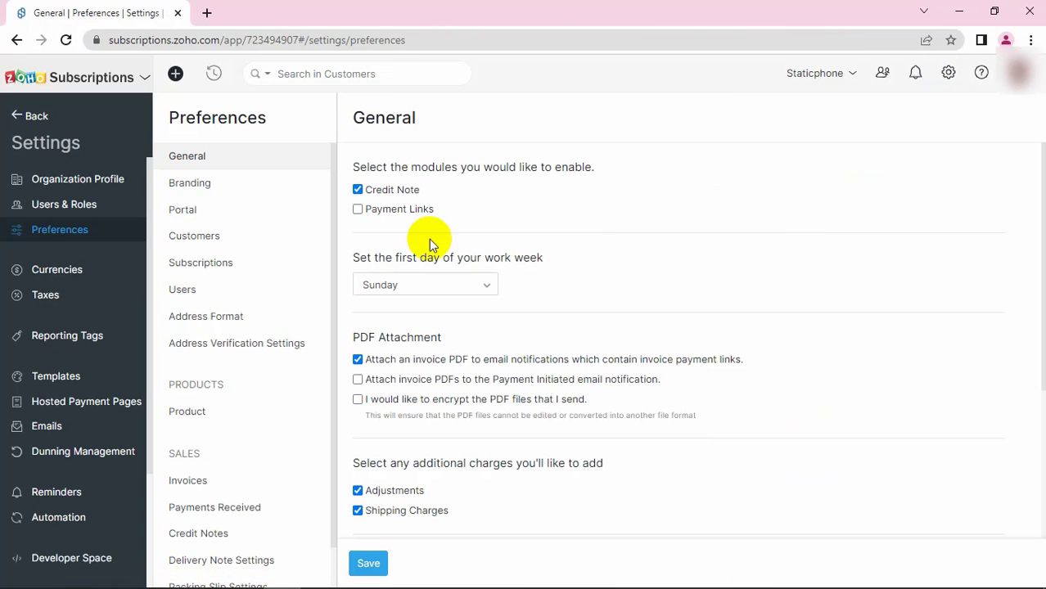
{"action": "left_click", "coordinate": [240, 214]}
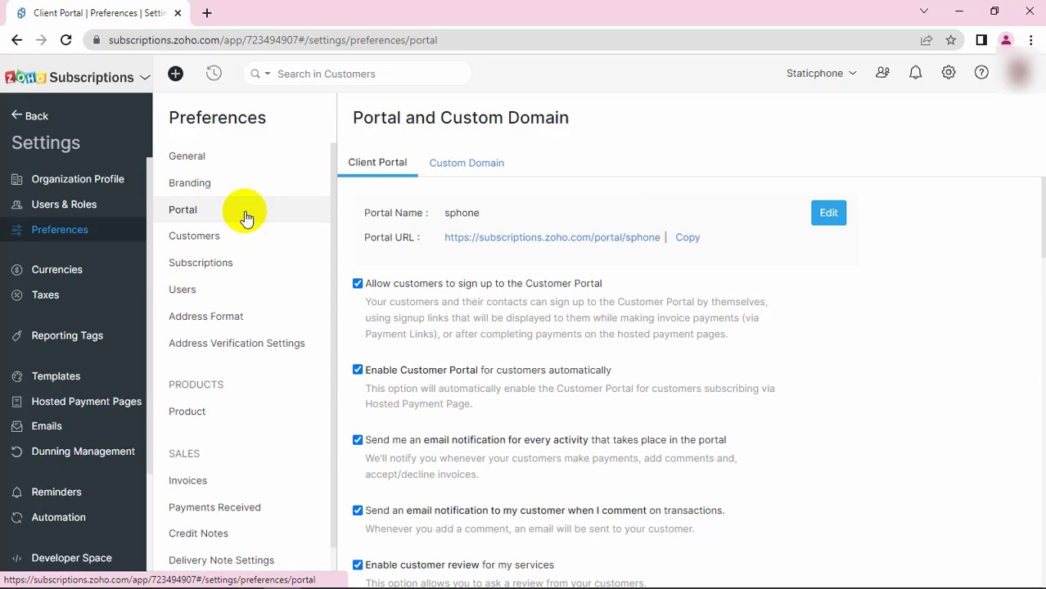